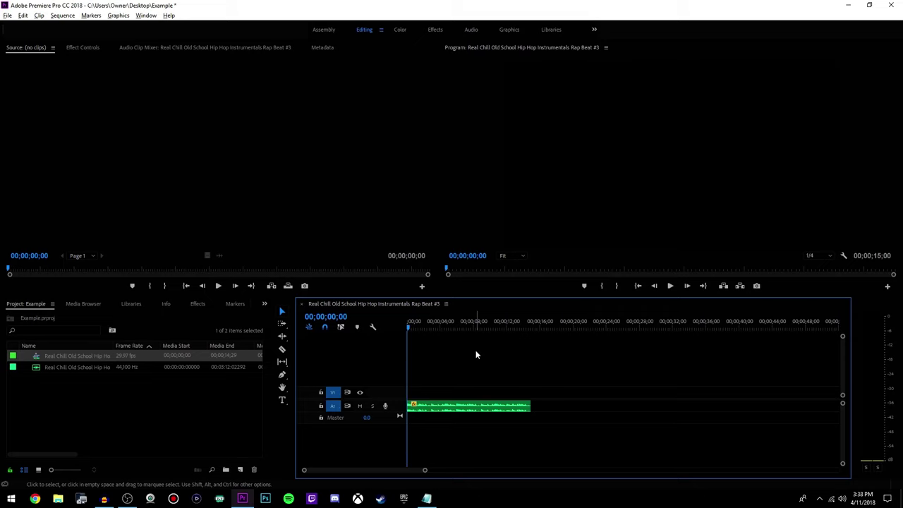
# Step: Select the 15-second beat audio clip on track A1
pyautogui.hotkey('ctrl', 'a')
pyautogui.click(436, 409)
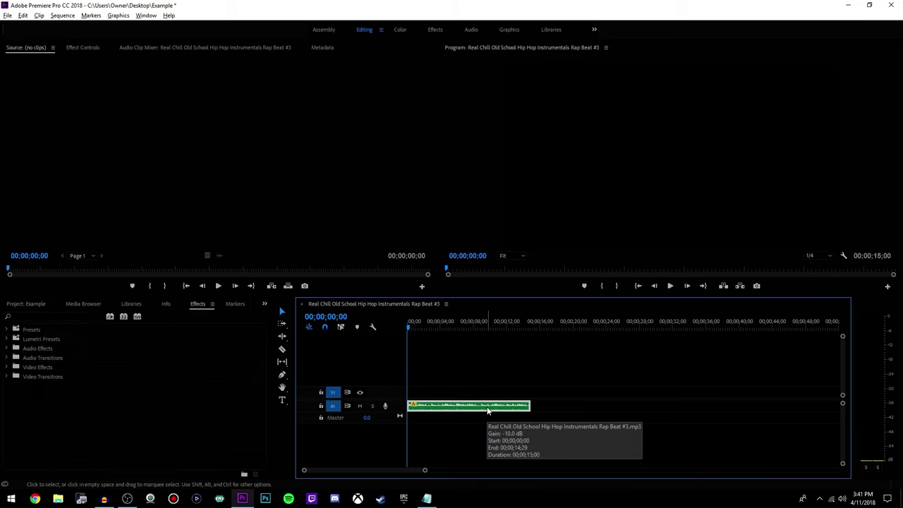
# Step: Show the beat clip's Effect Controls, narrow that panel, and bring the Effects panel forward
pyautogui.click(79, 48)
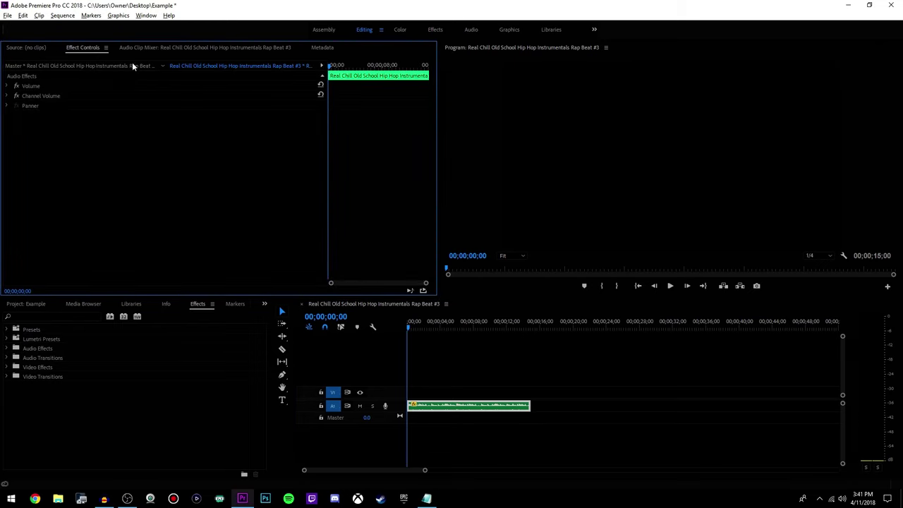
pyautogui.moveTo(437, 162); pyautogui.dragTo(361, 162)
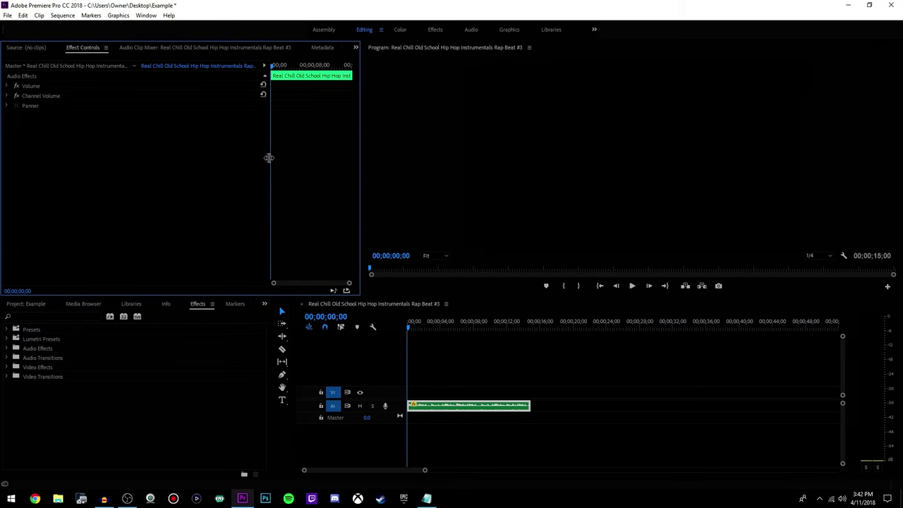
pyautogui.click(146, 15)
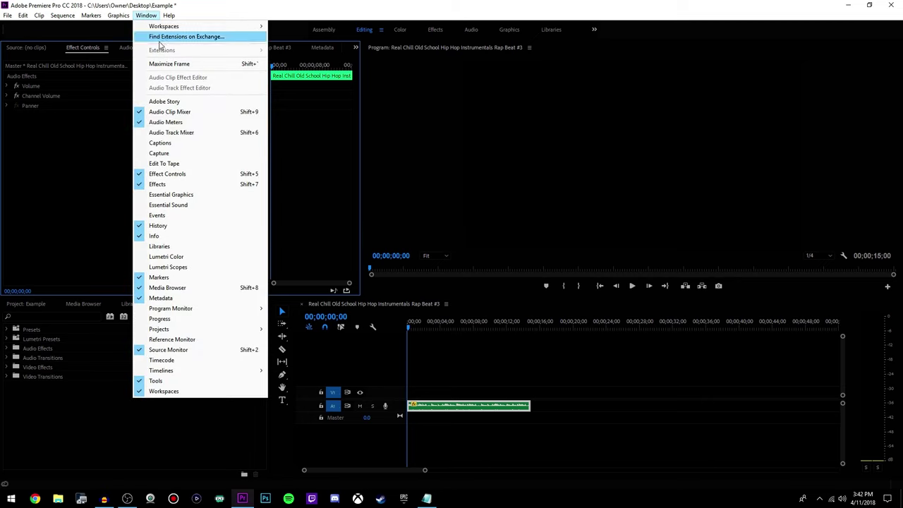
pyautogui.click(187, 184)
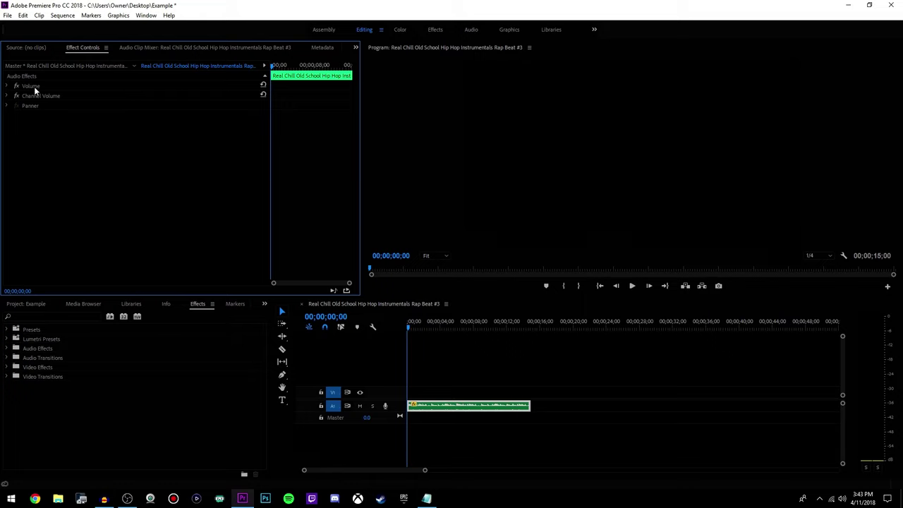
# Step: Expand the Volume effect and enable keyframing on its Level setting
pyautogui.click(7, 85)
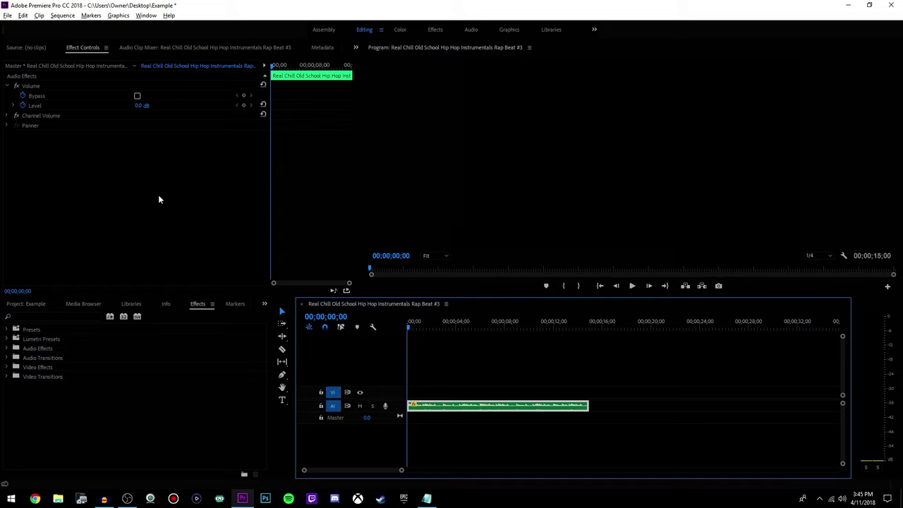
pyautogui.click(24, 108)
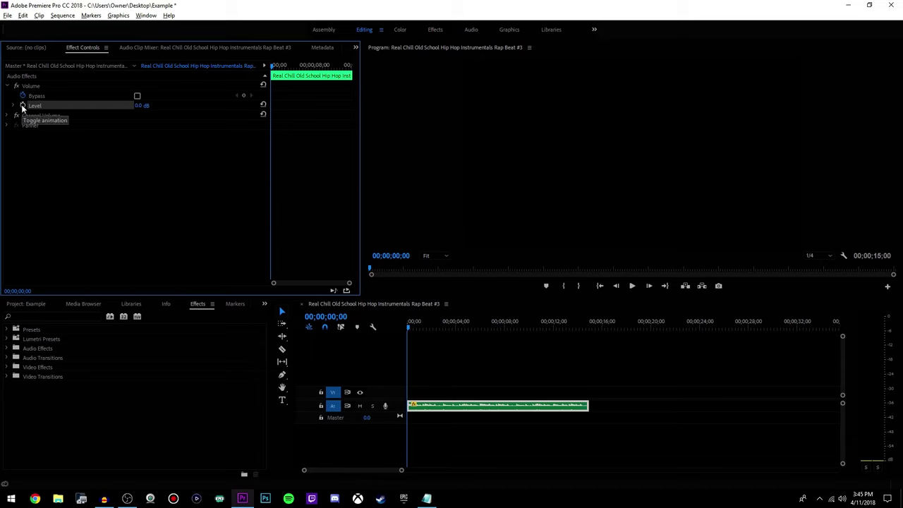
pyautogui.click(22, 105)
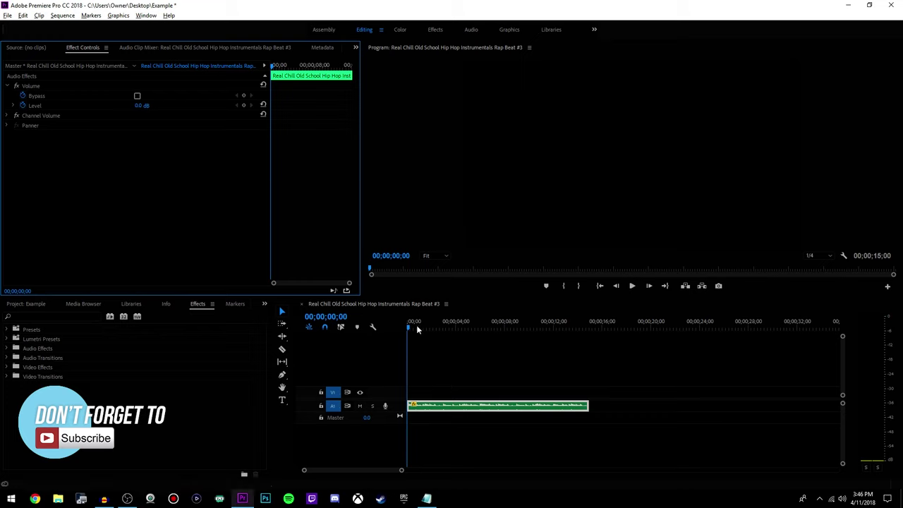
# Step: Scrub the playhead to 00;00;02;00 in the beat clip
pyautogui.moveTo(409, 326); pyautogui.dragTo(453, 335)
pyautogui.moveTo(292, 70)
pyautogui.mouseDown()
pyautogui.moveTo(299, 74)
pyautogui.moveTo(289, 79)
pyautogui.moveTo(297, 76)
pyautogui.mouseUp()
pyautogui.moveTo(423, 326); pyautogui.dragTo(431, 330)
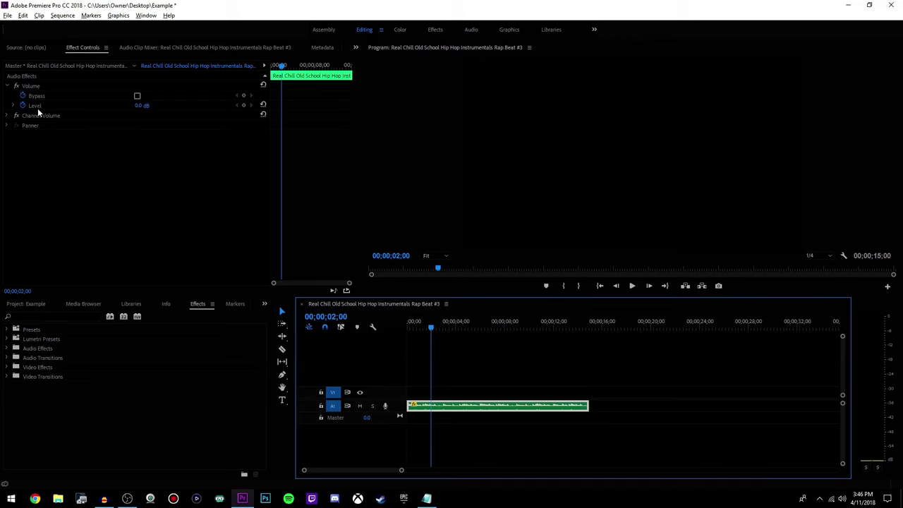
# Step: Key the Volume Level at -55 dB for the start of the fade-in
pyautogui.click(141, 106)
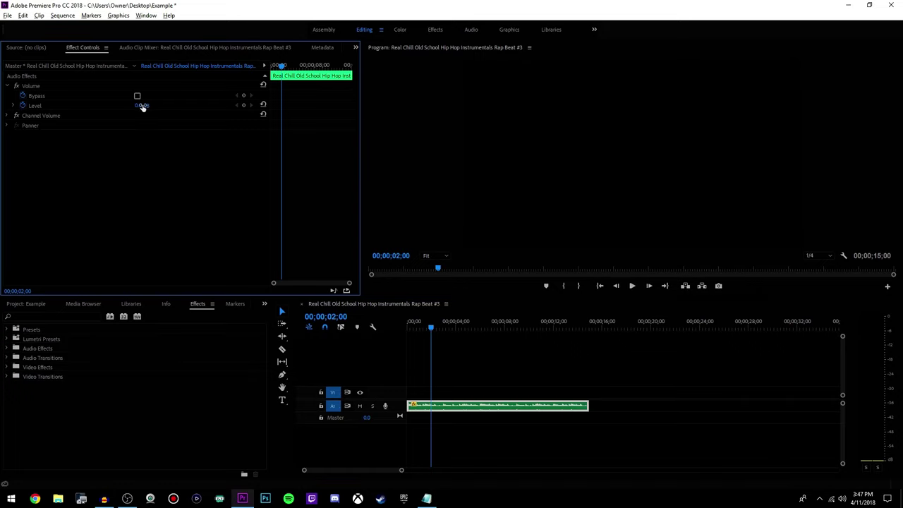
pyautogui.click(142, 106)
pyautogui.write('-55')
pyautogui.press('BackSpace')
pyautogui.press('BackSpace')
pyautogui.write('60')
pyautogui.write('0')
pyautogui.press('BackSpace')
pyautogui.press('BackSpace')
pyautogui.press('BackSpace')
pyautogui.write('55')
pyautogui.press('Return')
# Step: Add a 0 dB Level keyframe at two seconds, completing the fade-in
pyautogui.moveTo(280, 105); pyautogui.dragTo(272, 105)
pyautogui.click(271, 105)
pyautogui.click(143, 105)
pyautogui.write('0')
pyautogui.press('Return')
pyautogui.moveTo(282, 65); pyautogui.dragTo(258, 74)
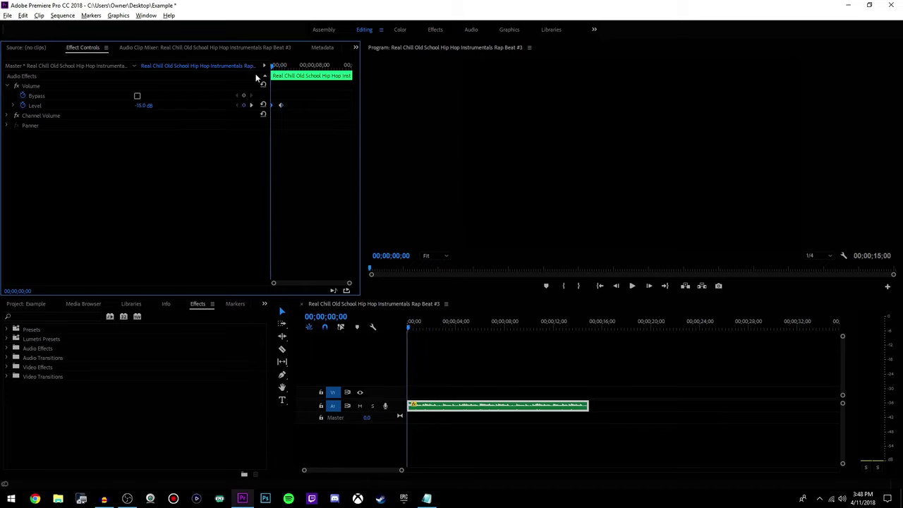
# Step: Play back the fade-in, then park the playhead at the clip end, 00;00;15;00
pyautogui.click(632, 285)
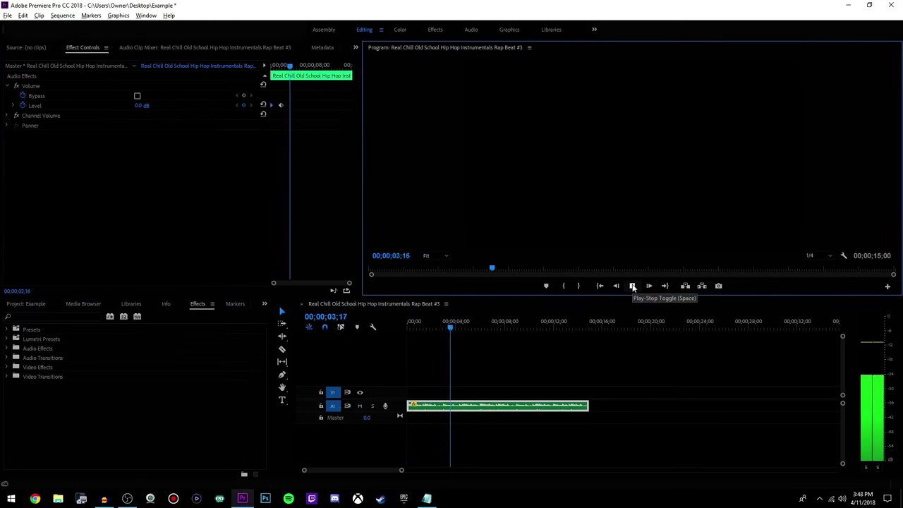
pyautogui.click(633, 286)
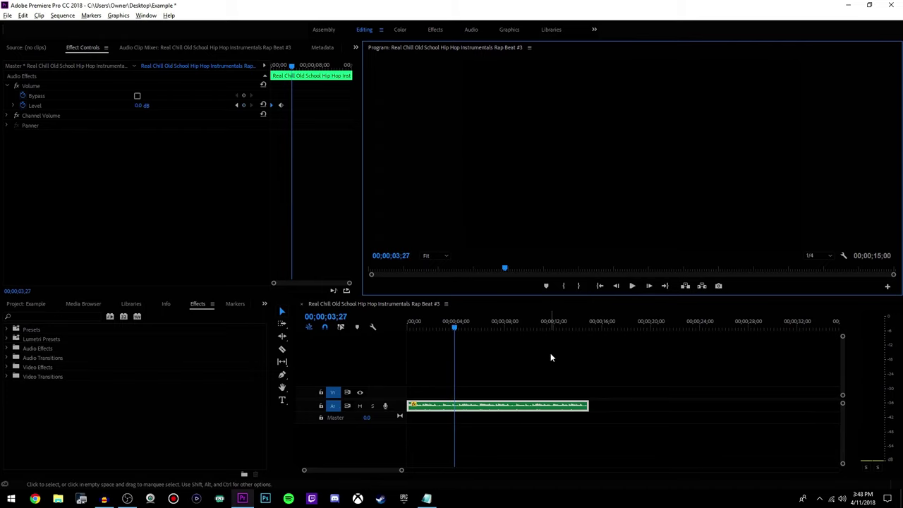
pyautogui.moveTo(578, 322); pyautogui.dragTo(588, 328)
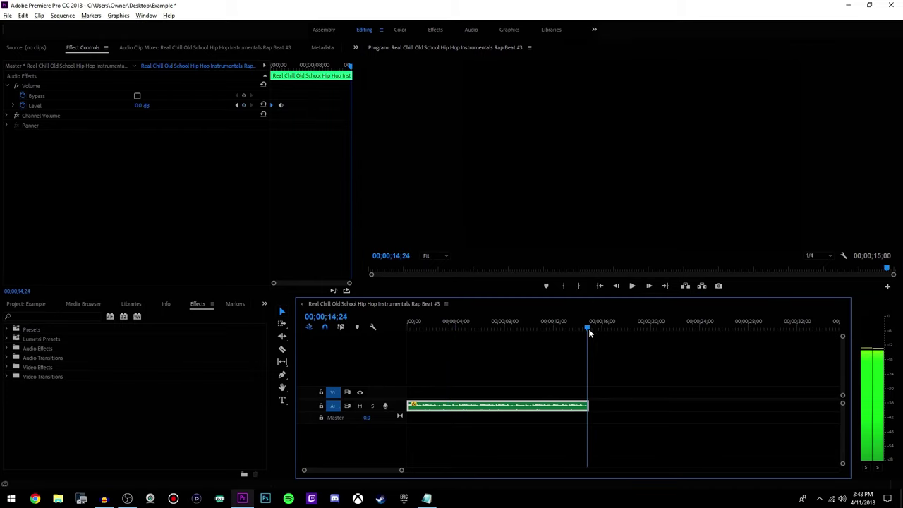
pyautogui.press('=')
pyautogui.press('=')
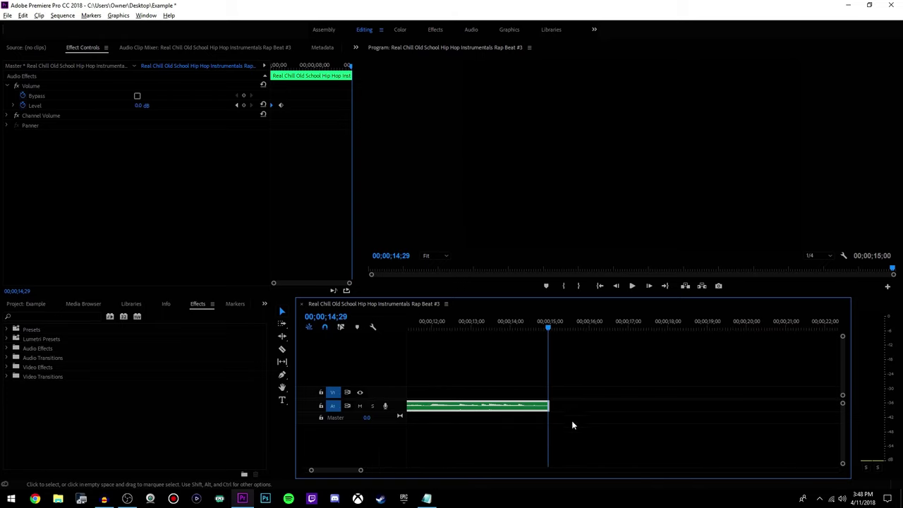
pyautogui.click(557, 328)
pyautogui.moveTo(557, 328); pyautogui.dragTo(548, 327)
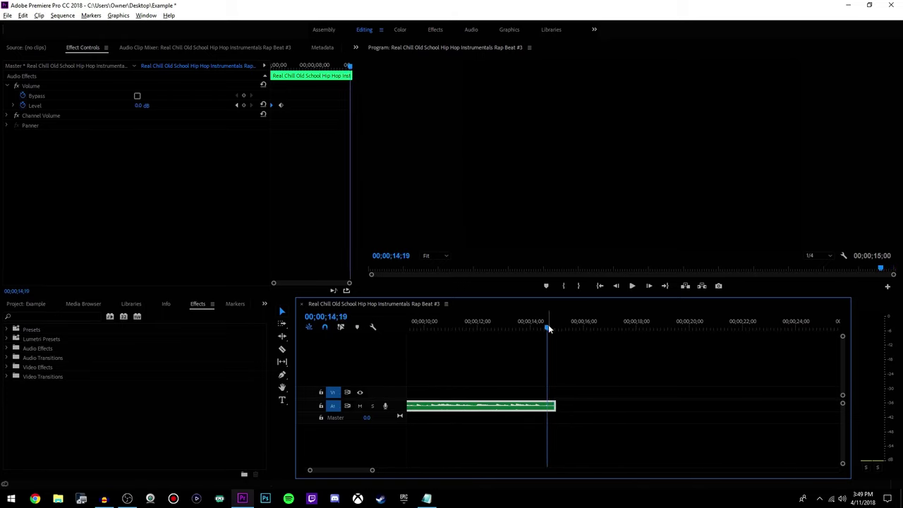
pyautogui.click(558, 332)
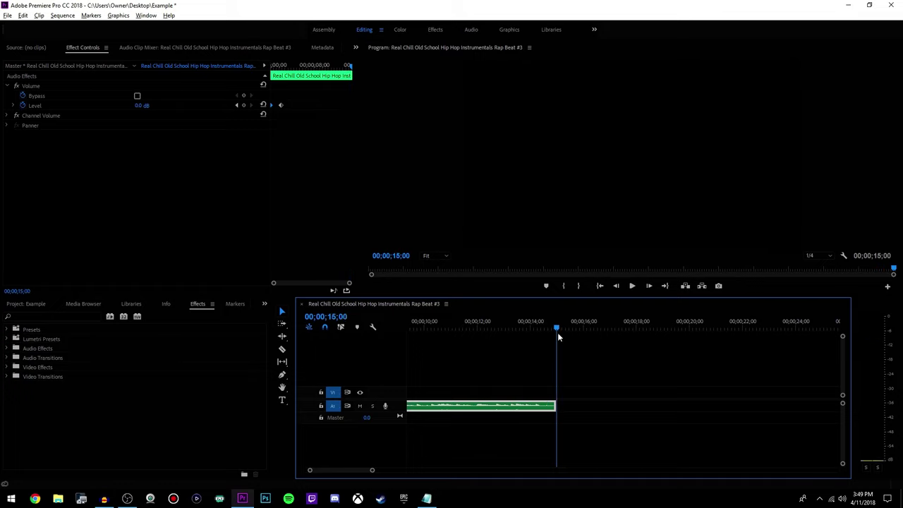
# Step: Key Level -55 dB at the clip end and 0 dB at 00;00;13;00
pyautogui.moveTo(557, 332); pyautogui.dragTo(502, 332)
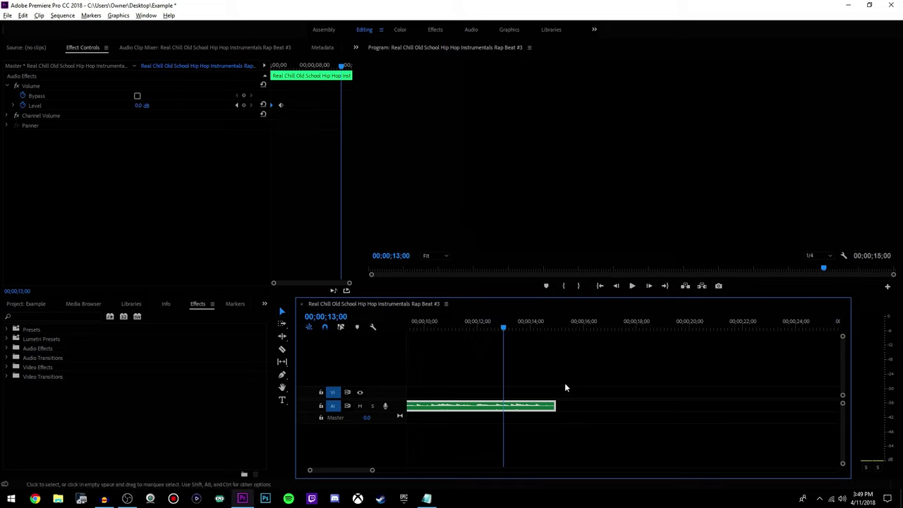
pyautogui.click(140, 105)
pyautogui.write('-55')
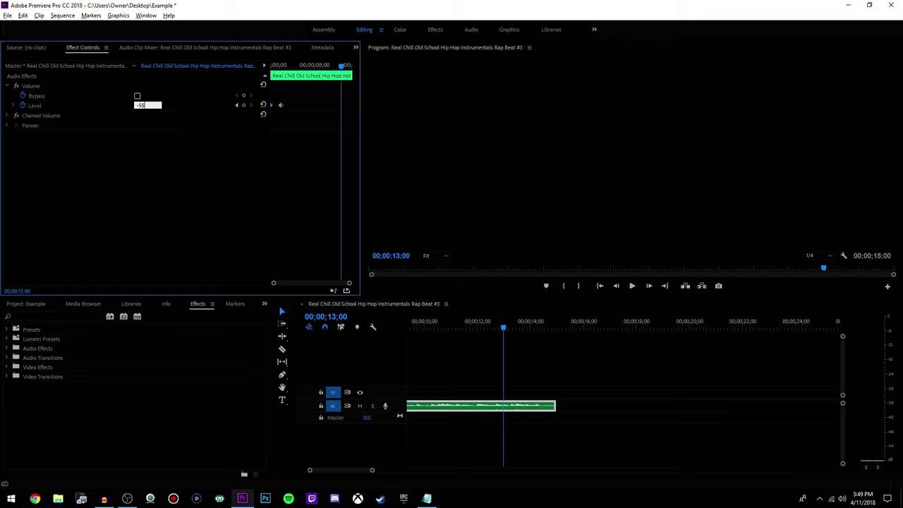
pyautogui.press('Return')
pyautogui.moveTo(340, 105); pyautogui.dragTo(354, 103)
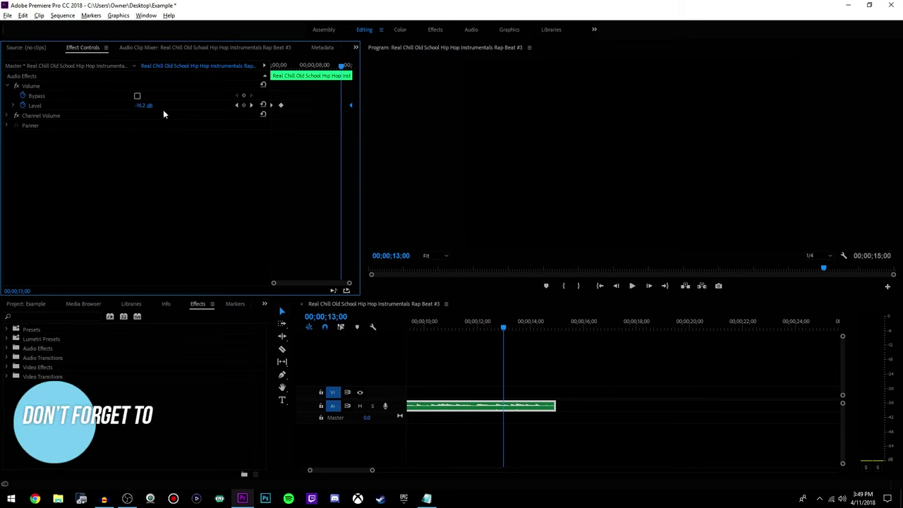
pyautogui.click(145, 106)
pyautogui.write('0')
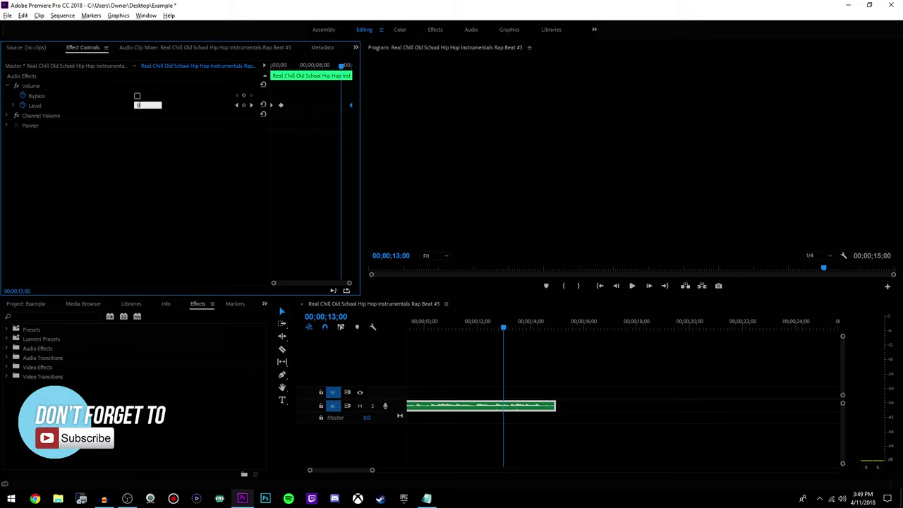
pyautogui.press('Return')
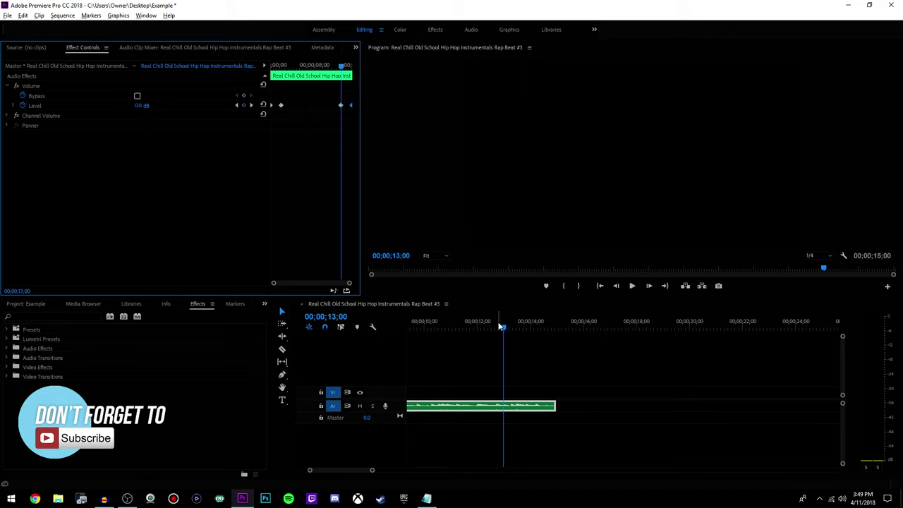